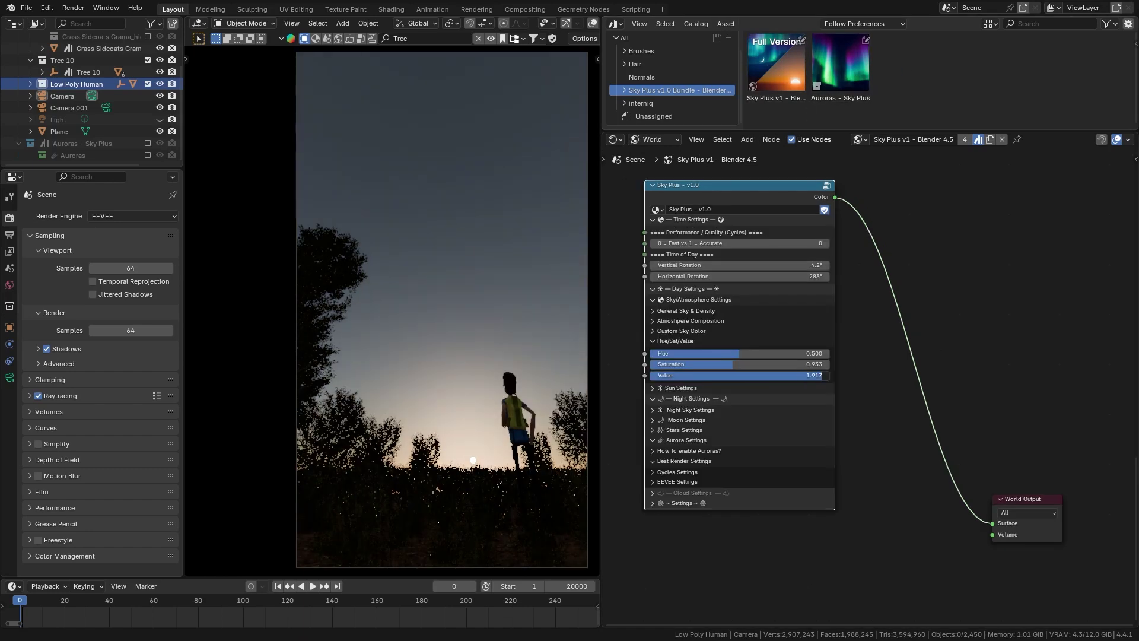
# Step: Raise the Hue/Sat/Value Value to 1.972 and turn Vertical Rotation from 181° to 183°
pyautogui.moveTo(822, 375); pyautogui.dragTo(829, 383)
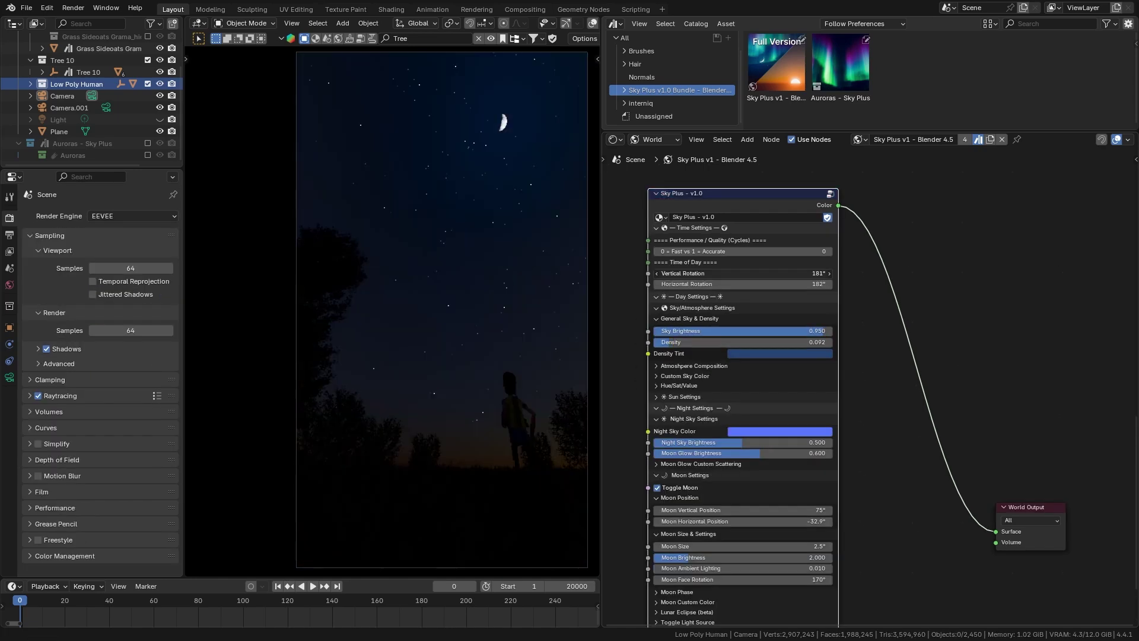
pyautogui.moveTo(792, 272); pyautogui.dragTo(796, 271)
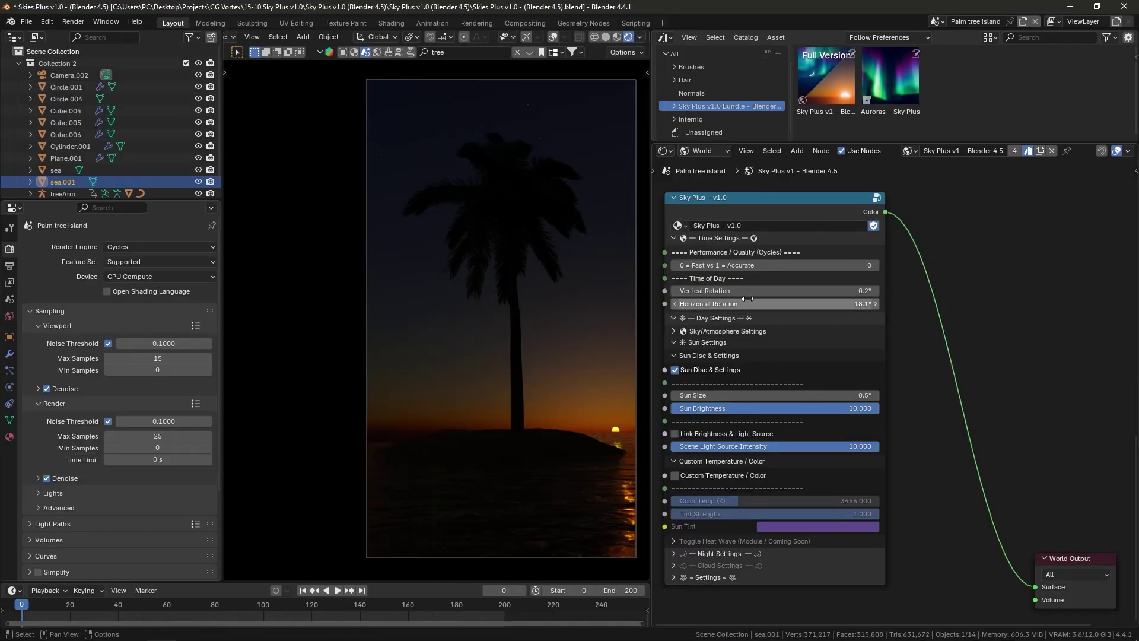
# Step: Drag Sky Plus Vertical Rotation from 0.2° up to about 4.8°
pyautogui.moveTo(748, 291); pyautogui.dragTo(875, 292)
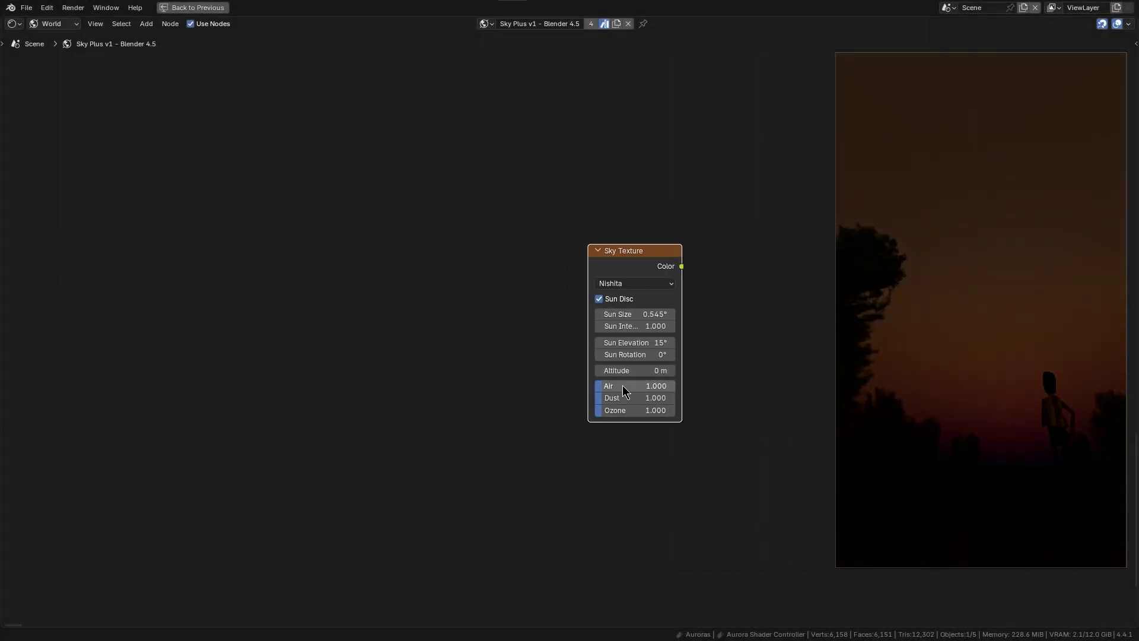
# Step: Raise the Nishita Sky Texture's Air to about 6.7 and Dust to about 4.2
pyautogui.moveTo(621, 387); pyautogui.dragTo(647, 386)
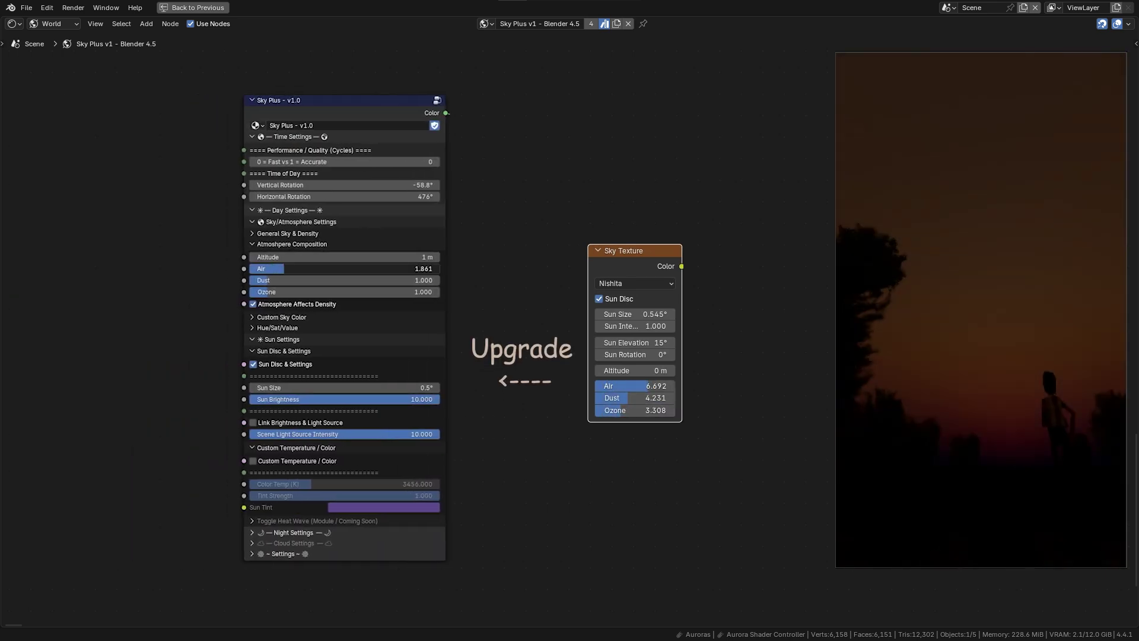
pyautogui.moveTo(270, 280); pyautogui.dragTo(317, 291)
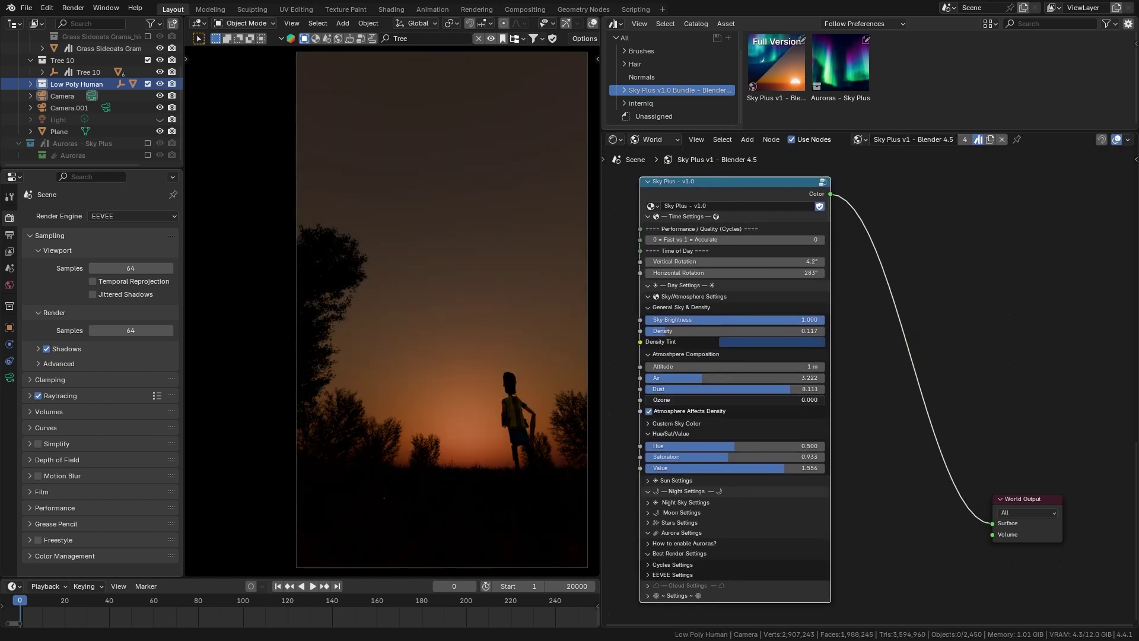
# Step: Switch the render engine to Cycles and lower the atmosphere's Ozone and Air amounts
pyautogui.click(153, 216)
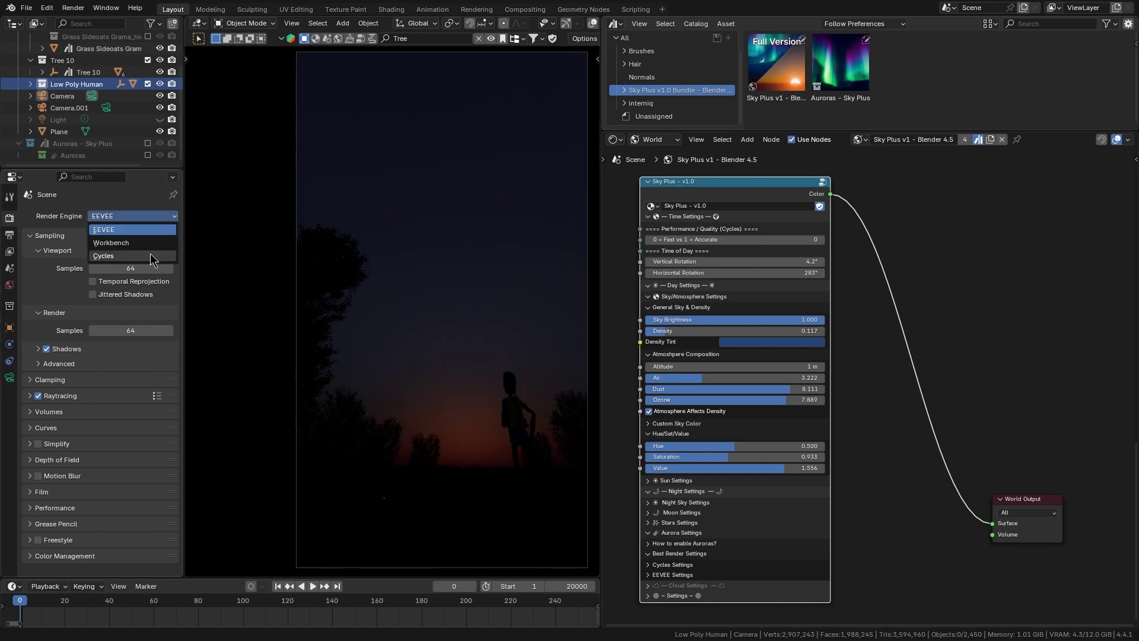
pyautogui.press('Return')
pyautogui.moveTo(678, 399); pyautogui.dragTo(537, 399)
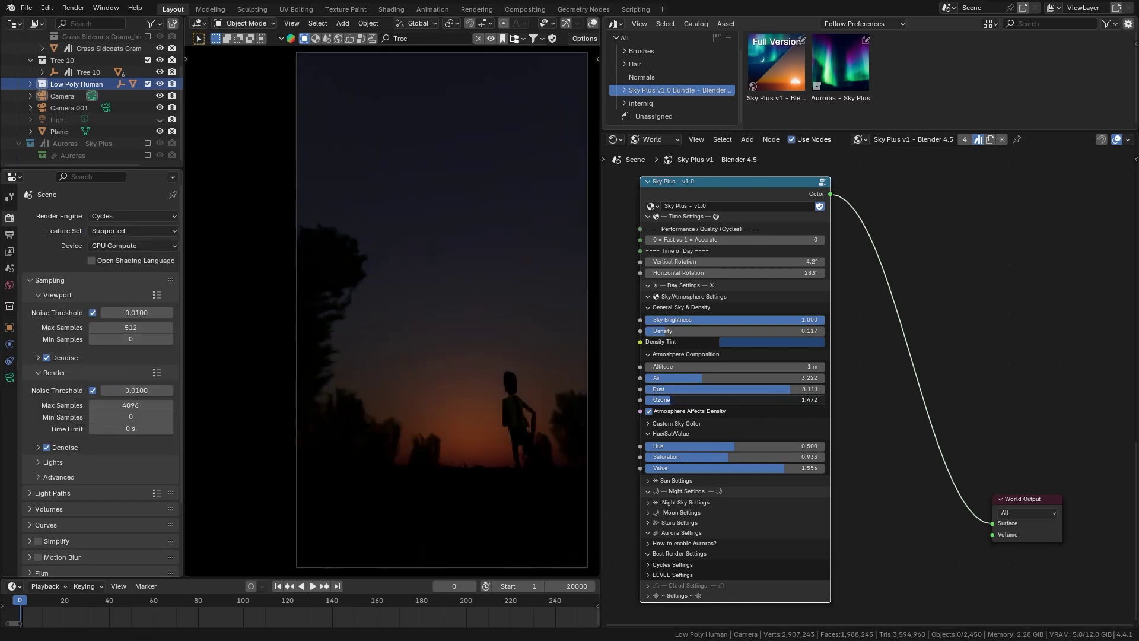
pyautogui.moveTo(682, 378); pyautogui.dragTo(648, 377)
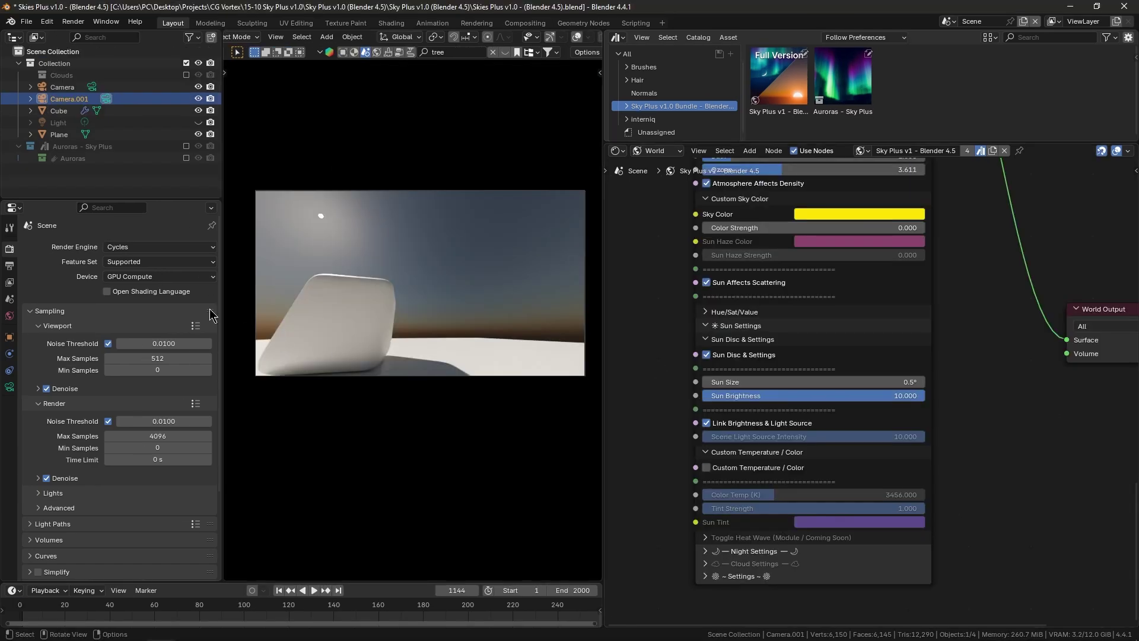
# Step: Compare with EEVEE, return to Cycles, and dim Sun Brightness to 8.944
pyautogui.click(160, 247)
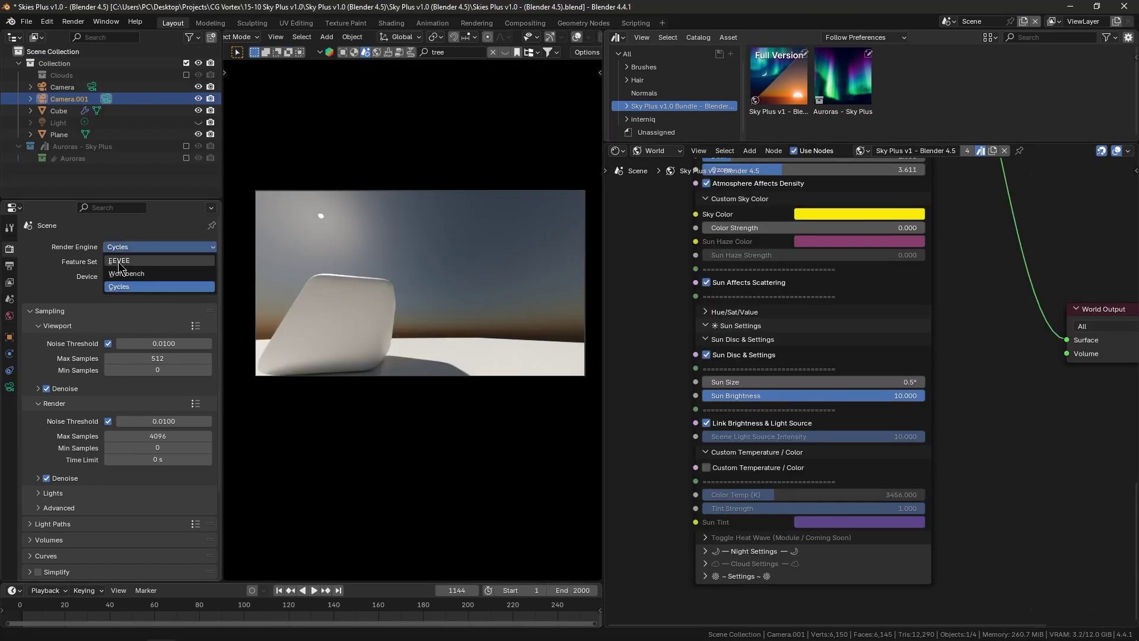
pyautogui.click(142, 261)
pyautogui.click(153, 247)
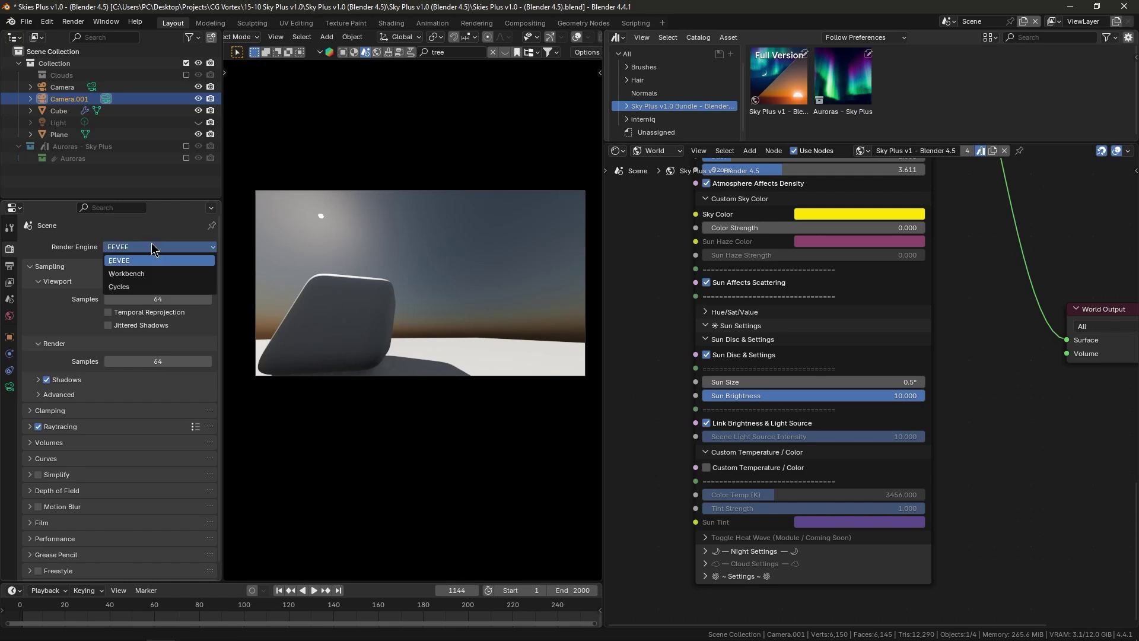
pyautogui.click(127, 288)
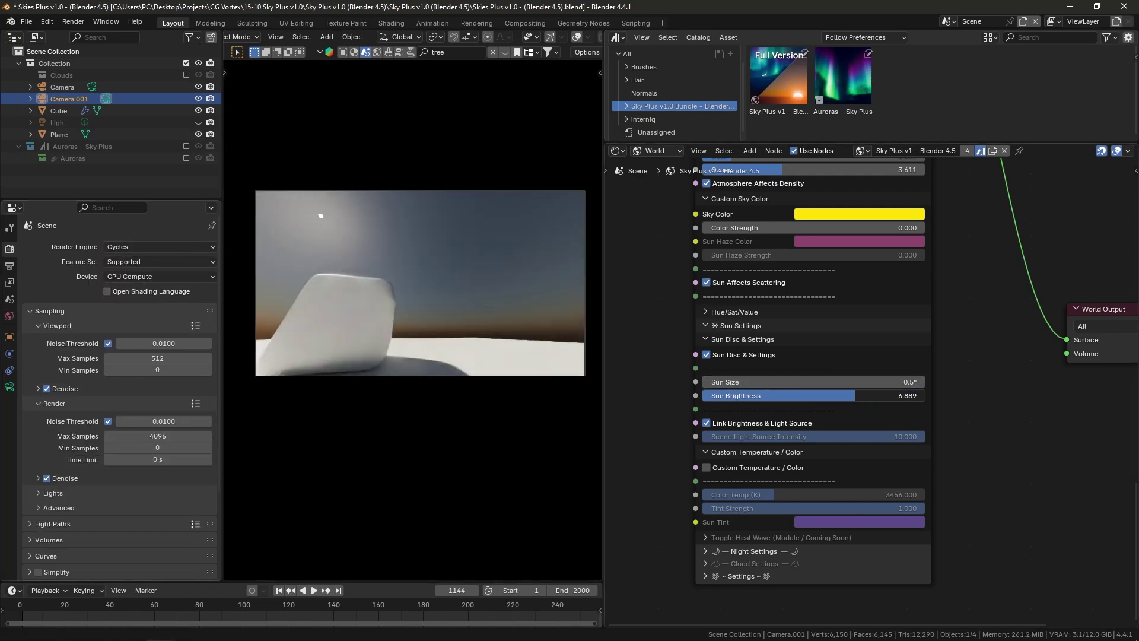
pyautogui.moveTo(814, 396); pyautogui.dragTo(925, 396)
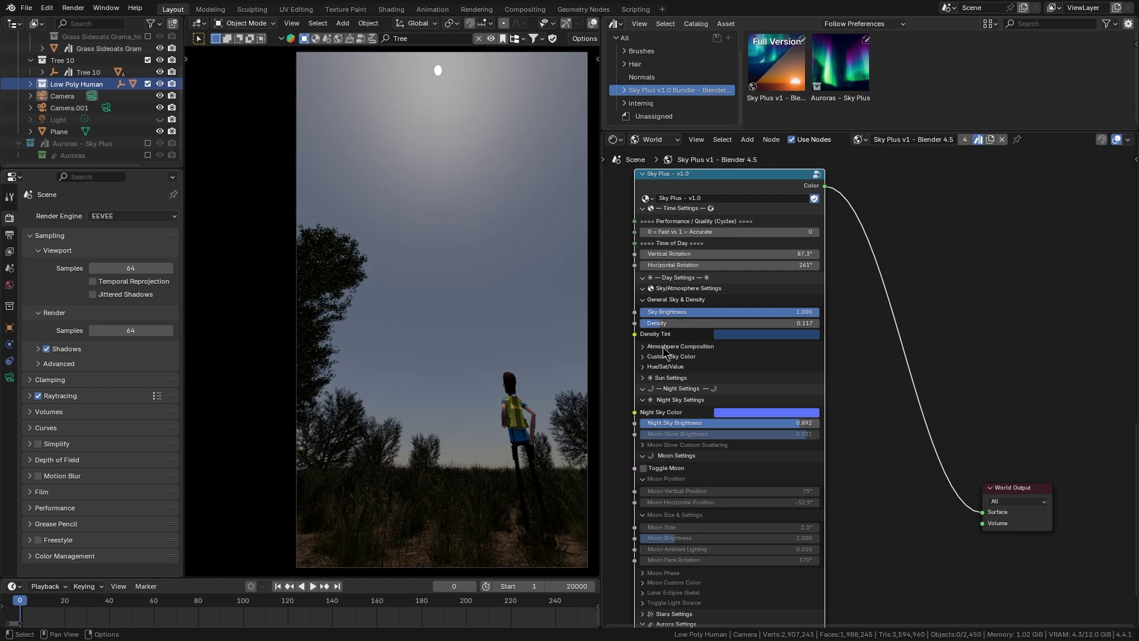
# Step: Expand Custom Sky Color, set Color Strength to 0.958 and pick a pinkish red sky colour
pyautogui.click(682, 357)
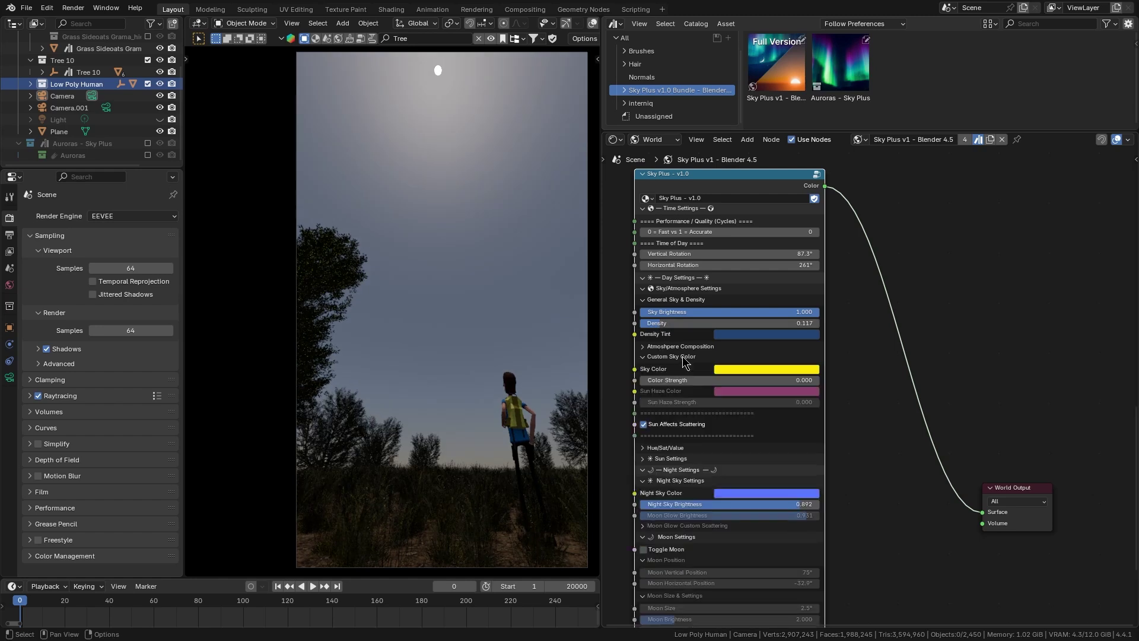
pyautogui.moveTo(682, 381); pyautogui.dragTo(814, 380)
pyautogui.click(766, 369)
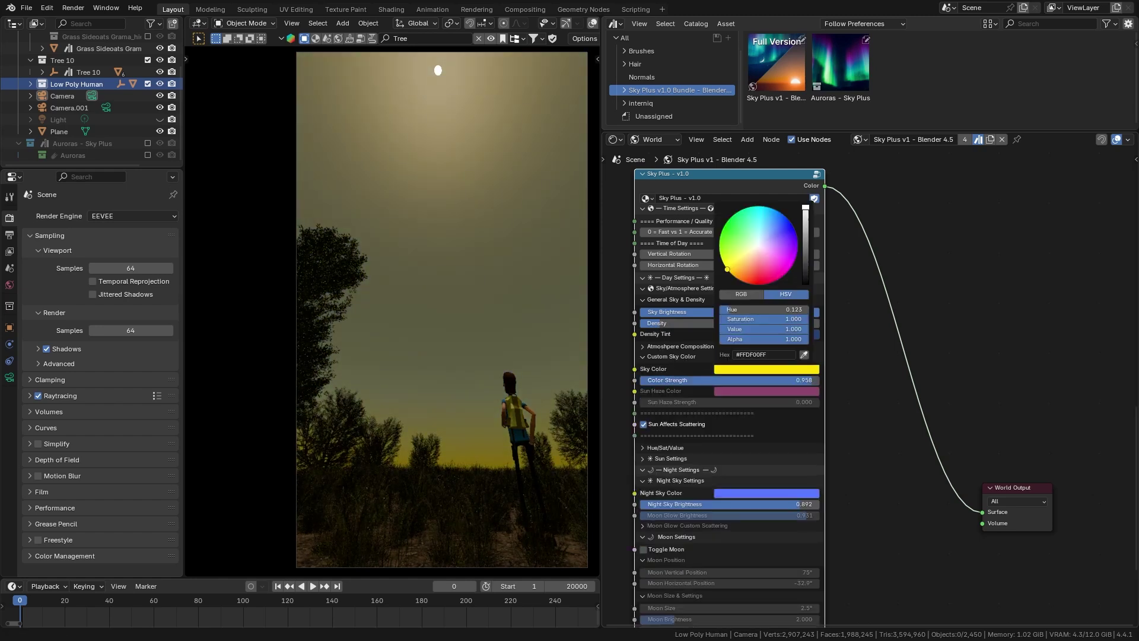
pyautogui.click(758, 274)
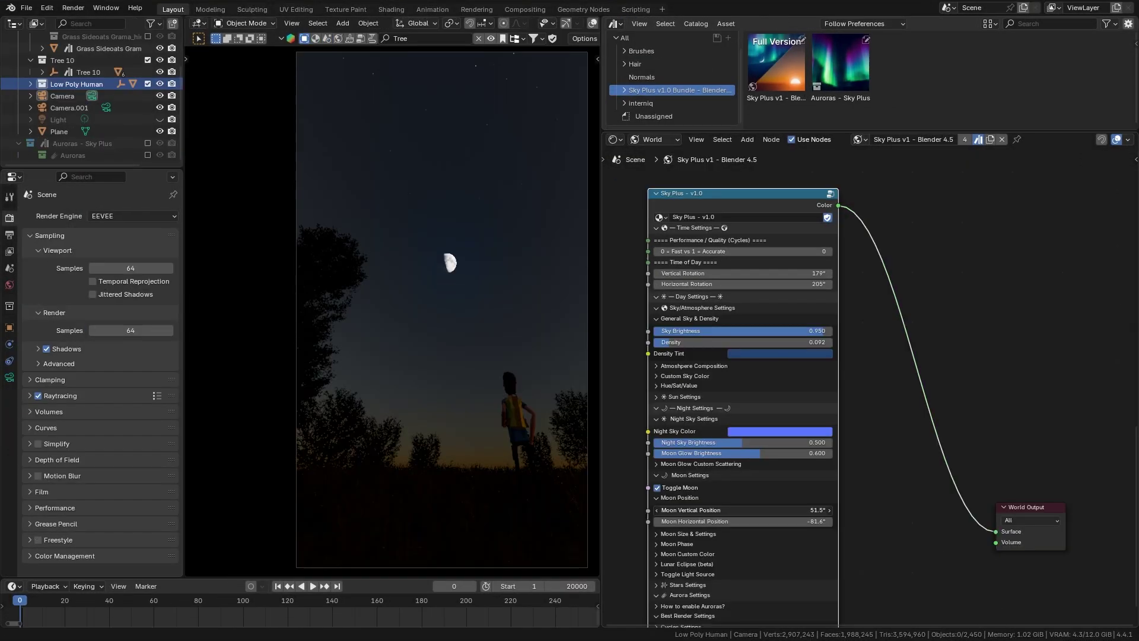
# Step: Raise Moon Vertical Position to 75° and reveal the Moon Size & Settings options
pyautogui.moveTo(742, 510); pyautogui.dragTo(771, 510)
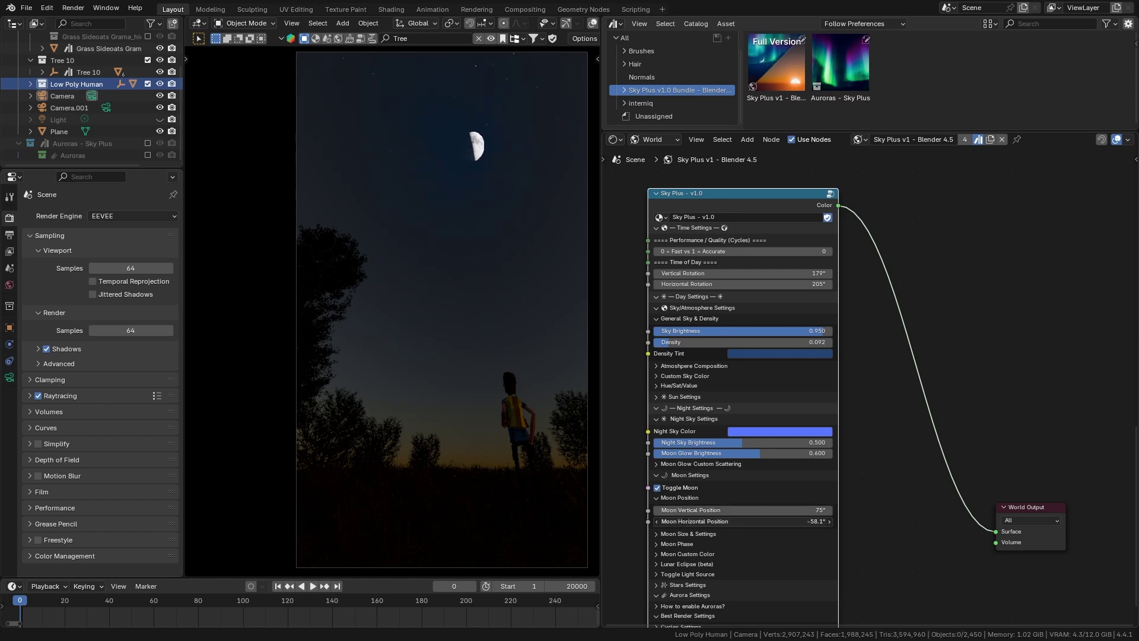
pyautogui.click(661, 535)
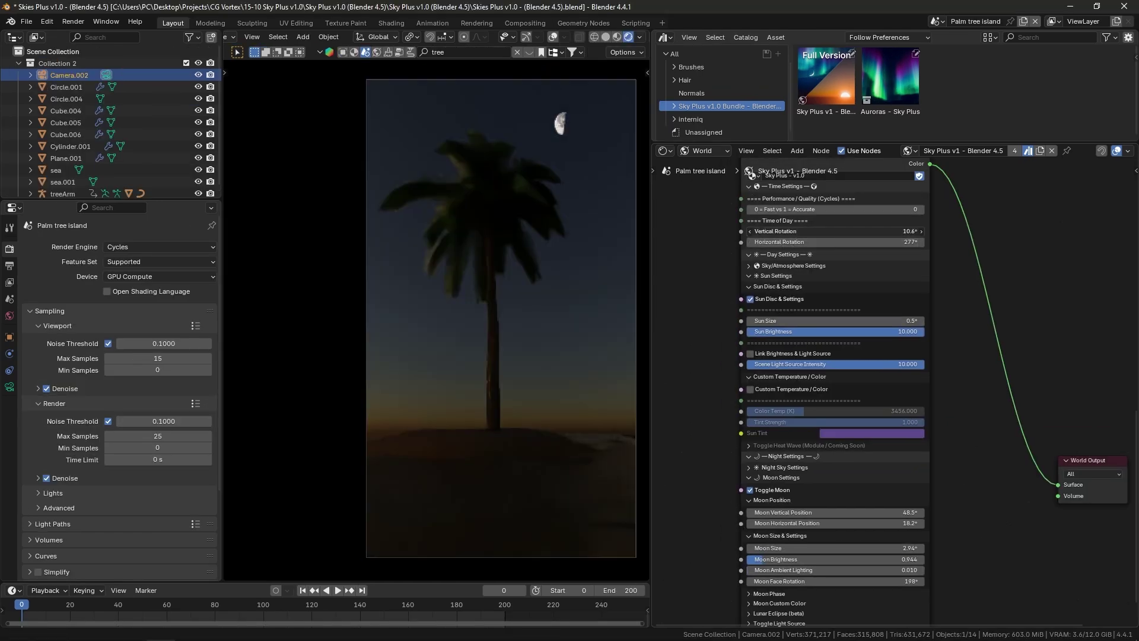
pyautogui.moveTo(784, 248); pyautogui.dragTo(835, 230)
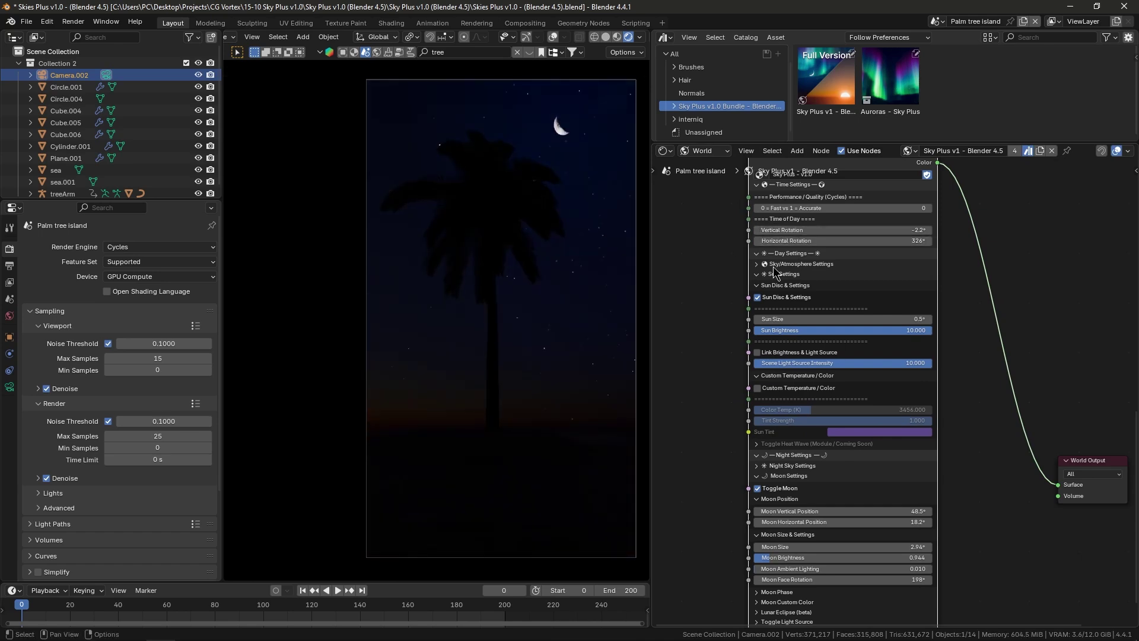
# Step: Set moon brightness, pushing it to maximum and then back to about 0.944
pyautogui.scroll(-2, 757, 420)
pyautogui.click(752, 361)
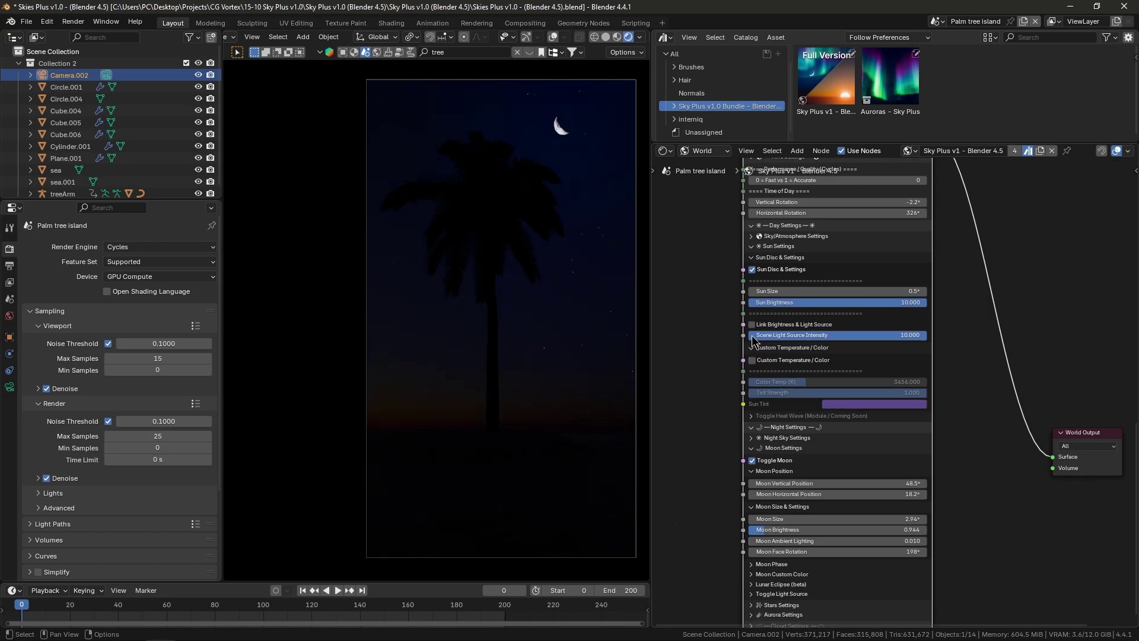
pyautogui.scroll(-3, 717, 368)
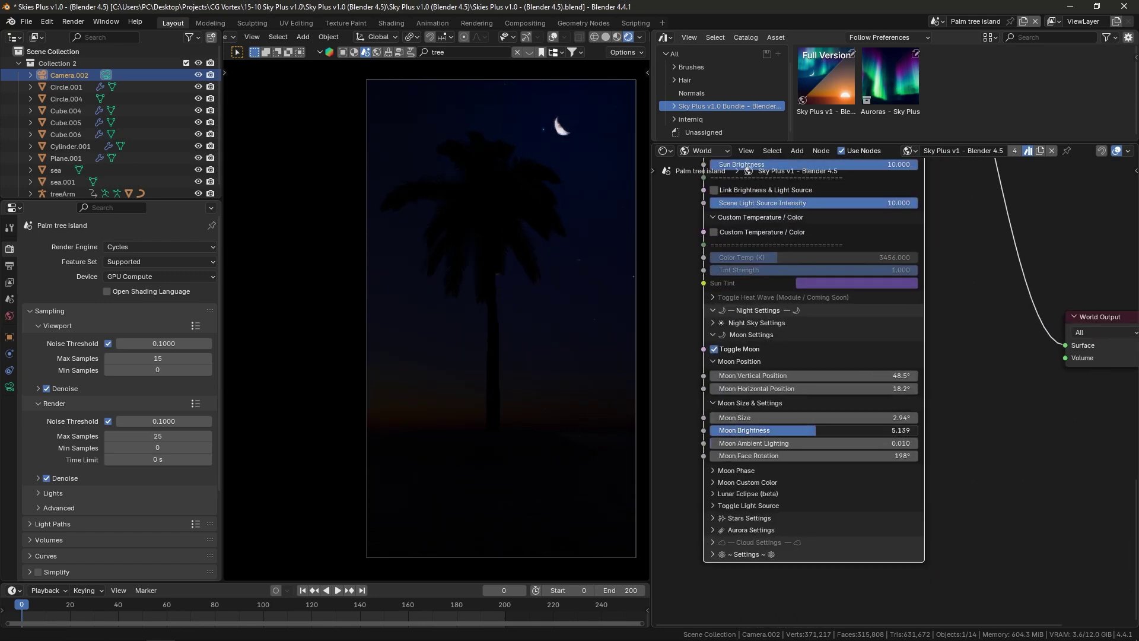
pyautogui.moveTo(815, 430); pyautogui.dragTo(729, 430)
pyautogui.click(712, 470)
# Step: Try a yellow custom moon colour, then turn it off and collapse its settings
pyautogui.click(712, 537)
pyautogui.click(712, 619)
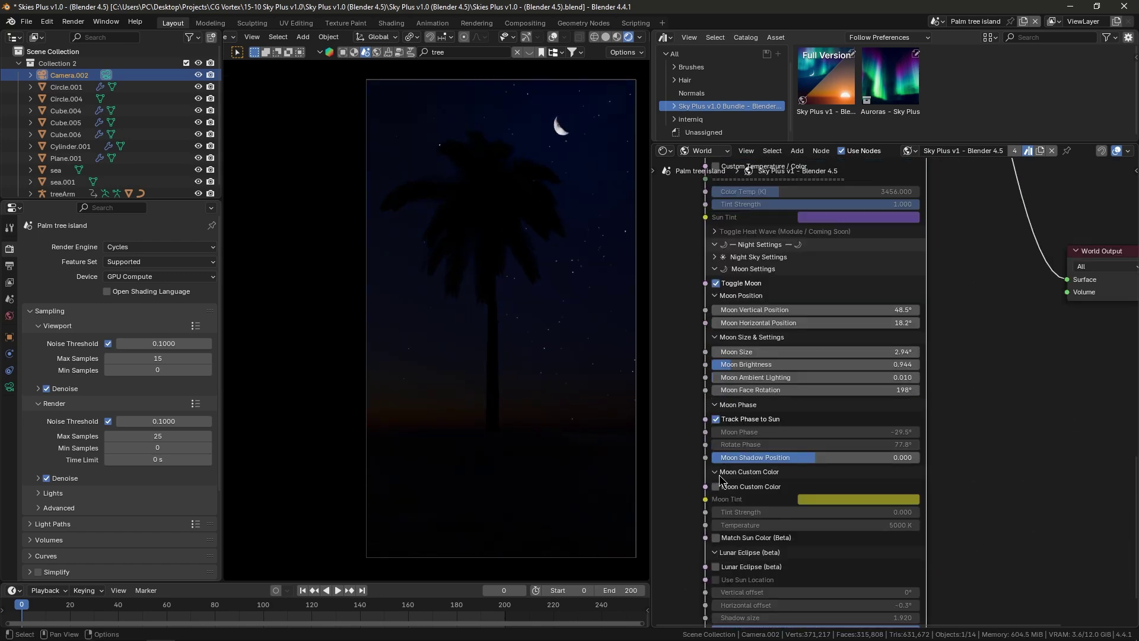
pyautogui.scroll(-3, 712, 534)
pyautogui.click(712, 472)
pyautogui.moveTo(721, 497); pyautogui.dragTo(916, 498)
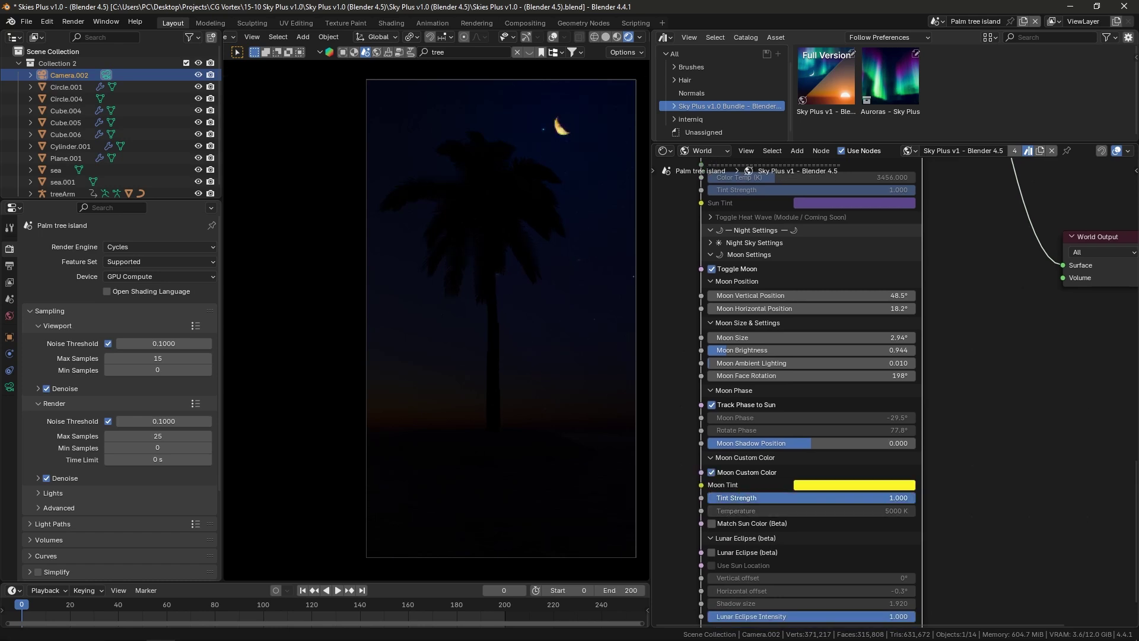
pyautogui.click(712, 472)
pyautogui.click(711, 457)
# Step: Enable the lunar eclipse effect and expand the moon phase, eclipse and stars settings
pyautogui.click(712, 481)
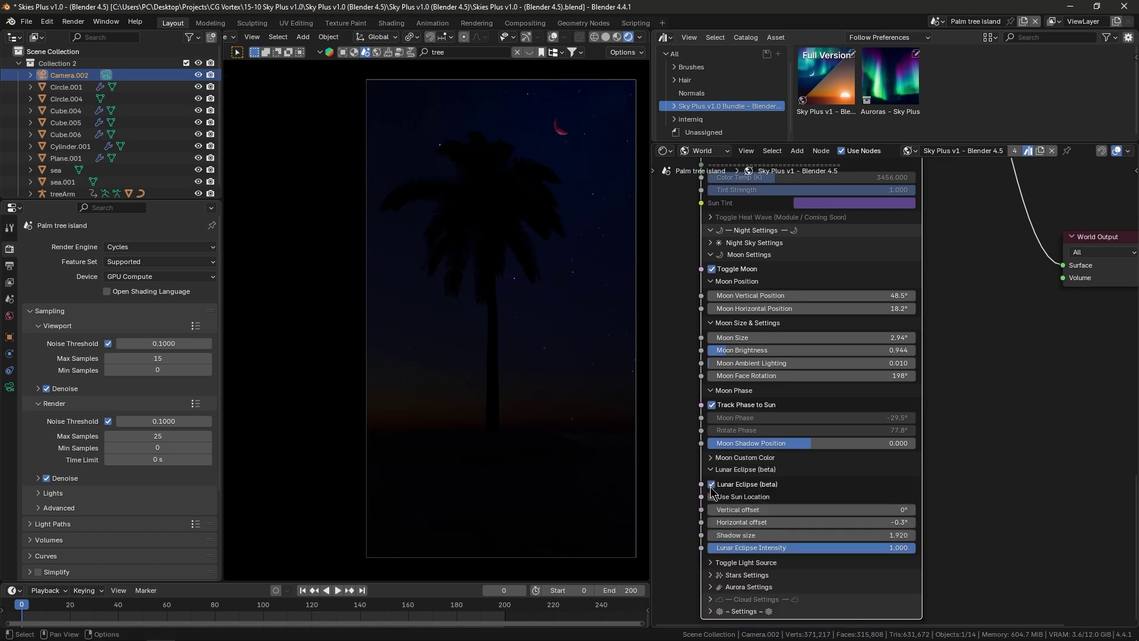
pyautogui.click(750, 478)
pyautogui.click(735, 470)
pyautogui.scroll(-3, 701, 421)
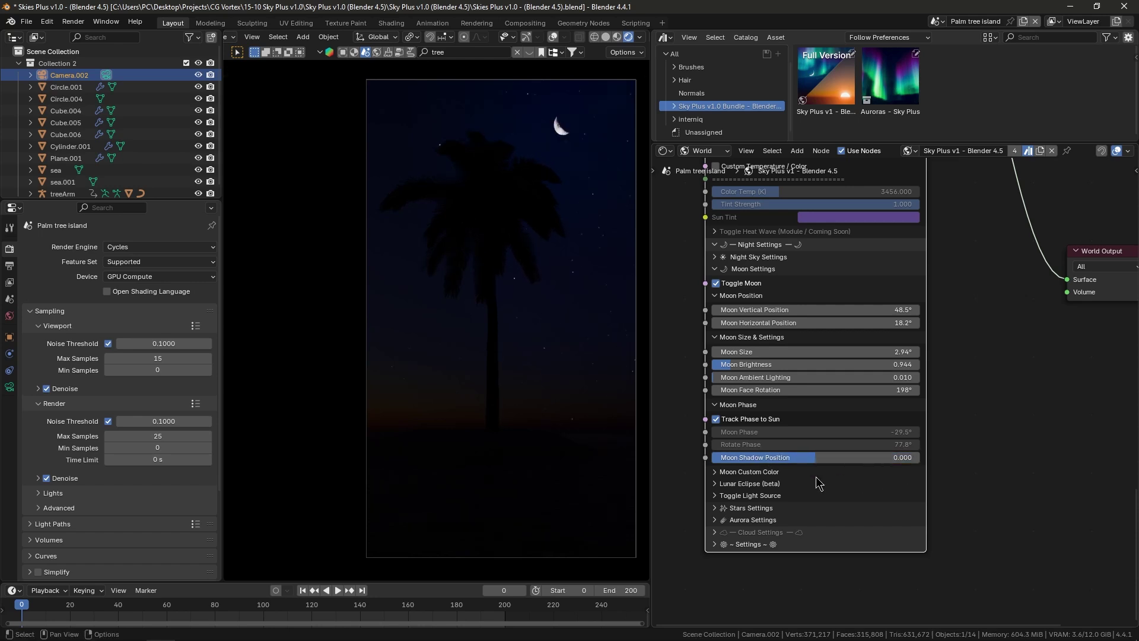
pyautogui.click(742, 482)
pyautogui.scroll(-3, 741, 424)
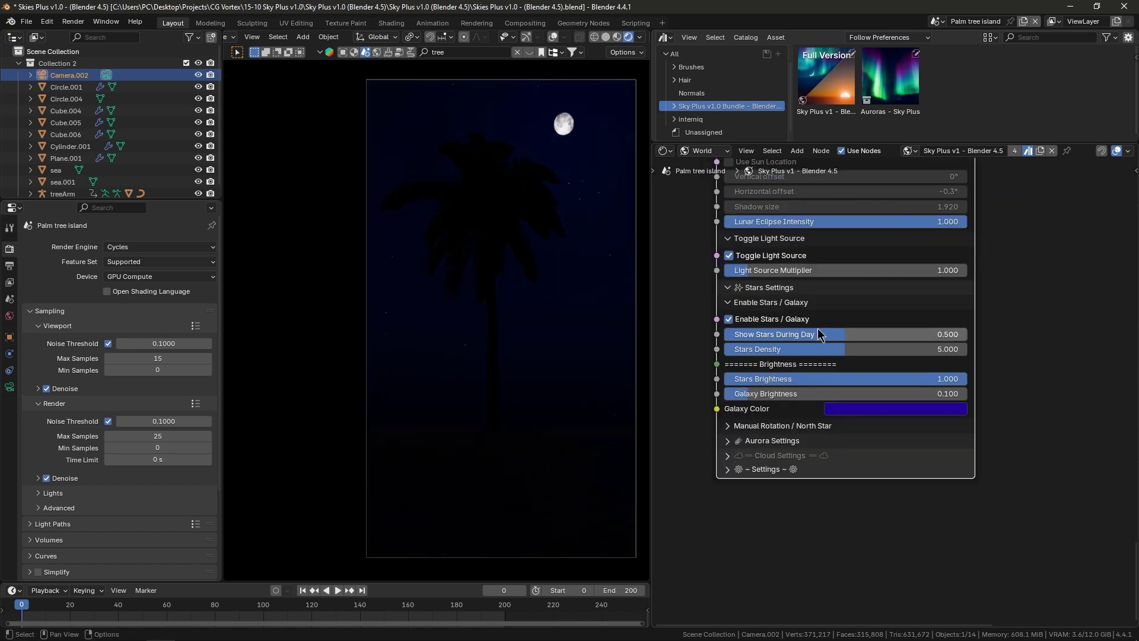
# Step: Set Show Stars During Day to 0.192 and raise Galaxy Brightness to 1.0
pyautogui.moveTo(819, 336); pyautogui.dragTo(848, 335)
pyautogui.moveTo(769, 335); pyautogui.dragTo(792, 355)
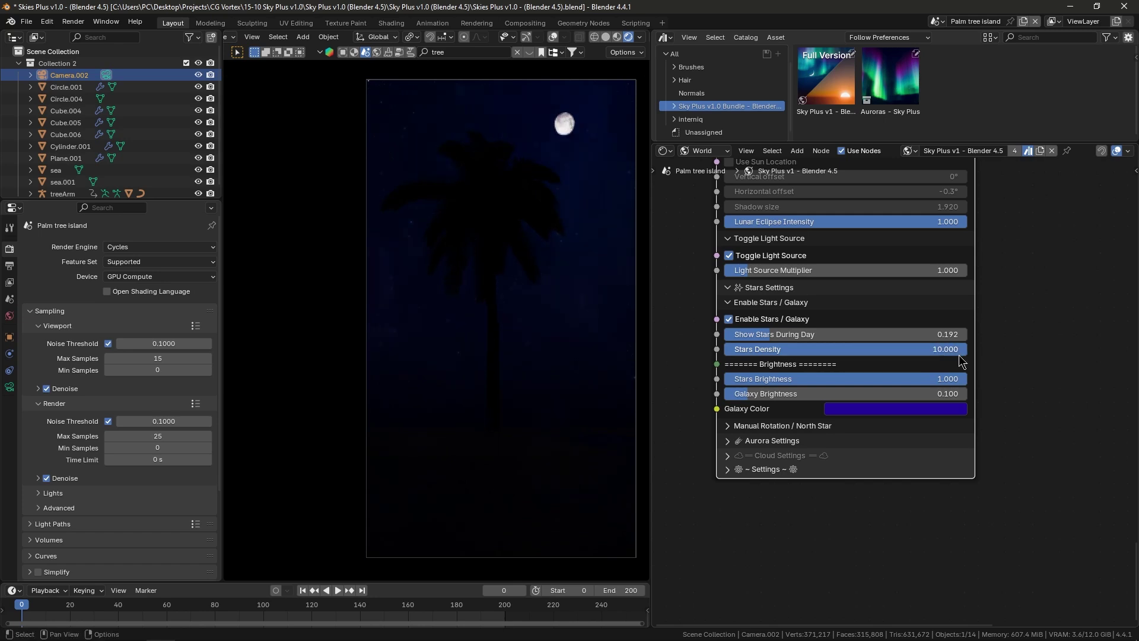
pyautogui.moveTo(889, 394); pyautogui.dragTo(1016, 394)
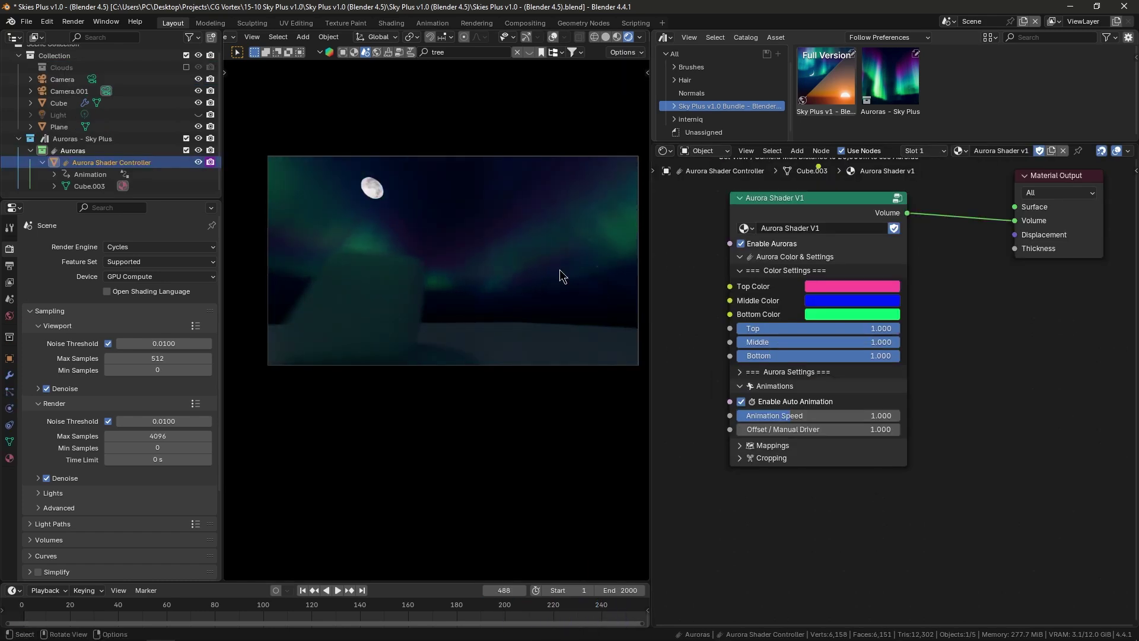
# Step: Draw a small render region, then redraw it with Ctrl+B over the whole camera frame
pyautogui.moveTo(266, 156); pyautogui.dragTo(441, 305)
pyautogui.hotkey('ctrl', 'b')
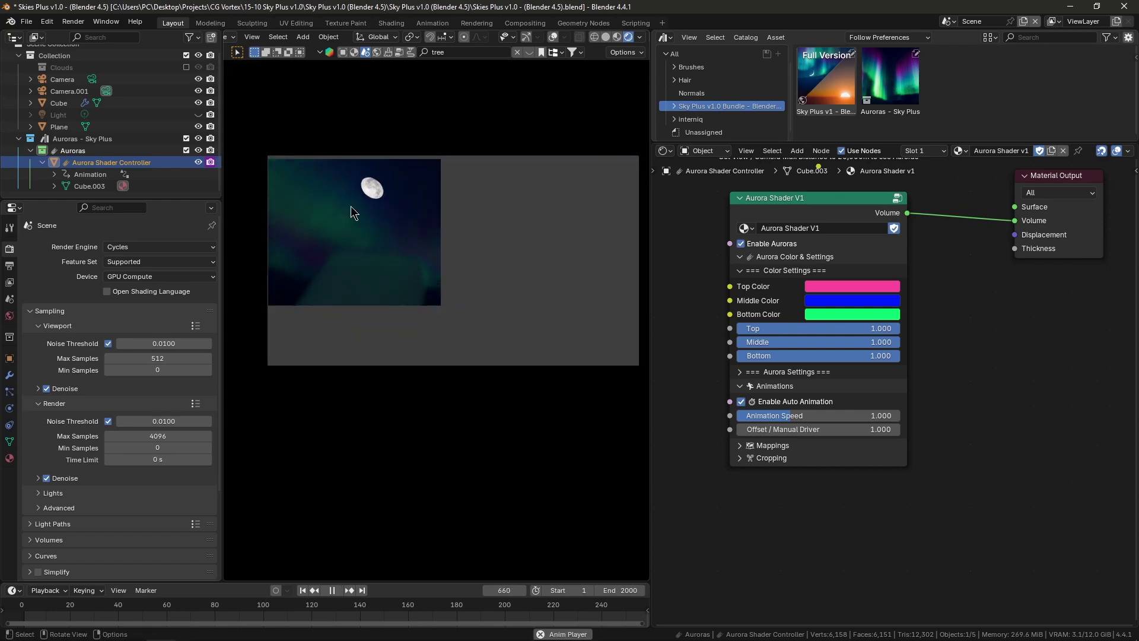
pyautogui.moveTo(266, 149); pyautogui.dragTo(631, 375)
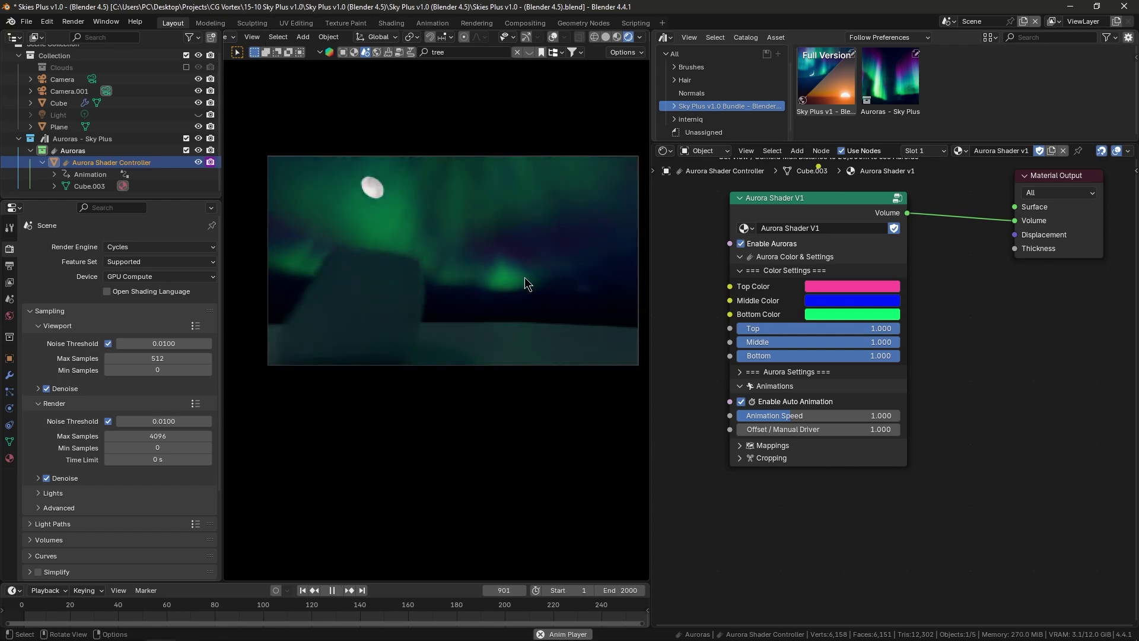
pyautogui.moveTo(705, 264); pyautogui.dragTo(694, 306, button='middle')
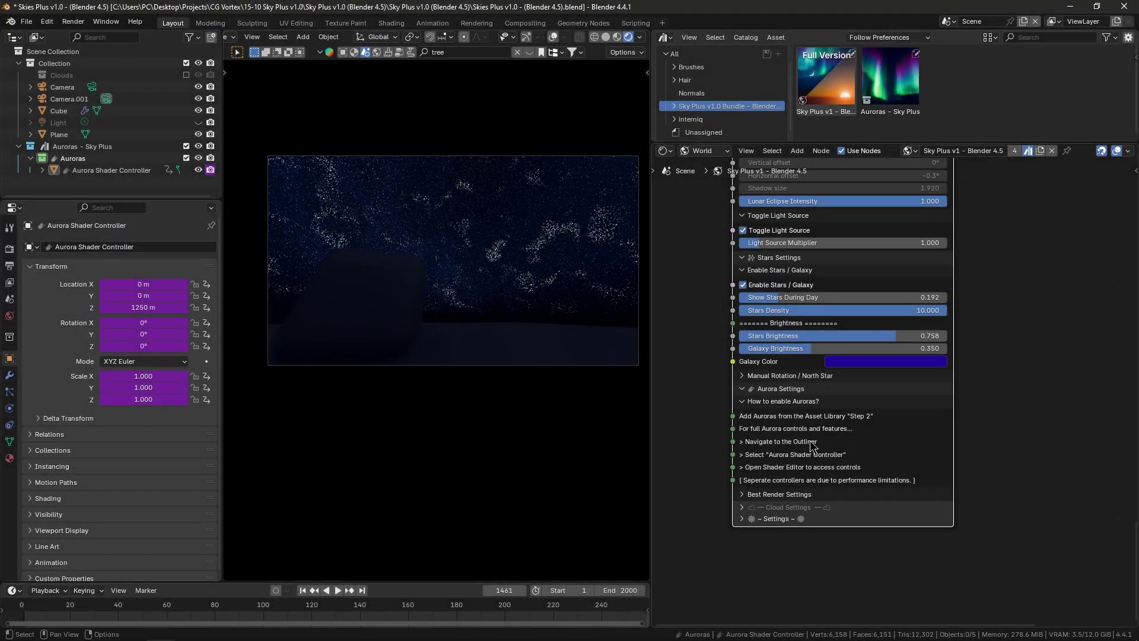
# Step: Lower Stars Density to about 2.4 and swing Moon Horizontal Position to 295°
pyautogui.moveTo(723, 336); pyautogui.dragTo(721, 369, button='middle')
pyautogui.moveTo(842, 329); pyautogui.dragTo(815, 342)
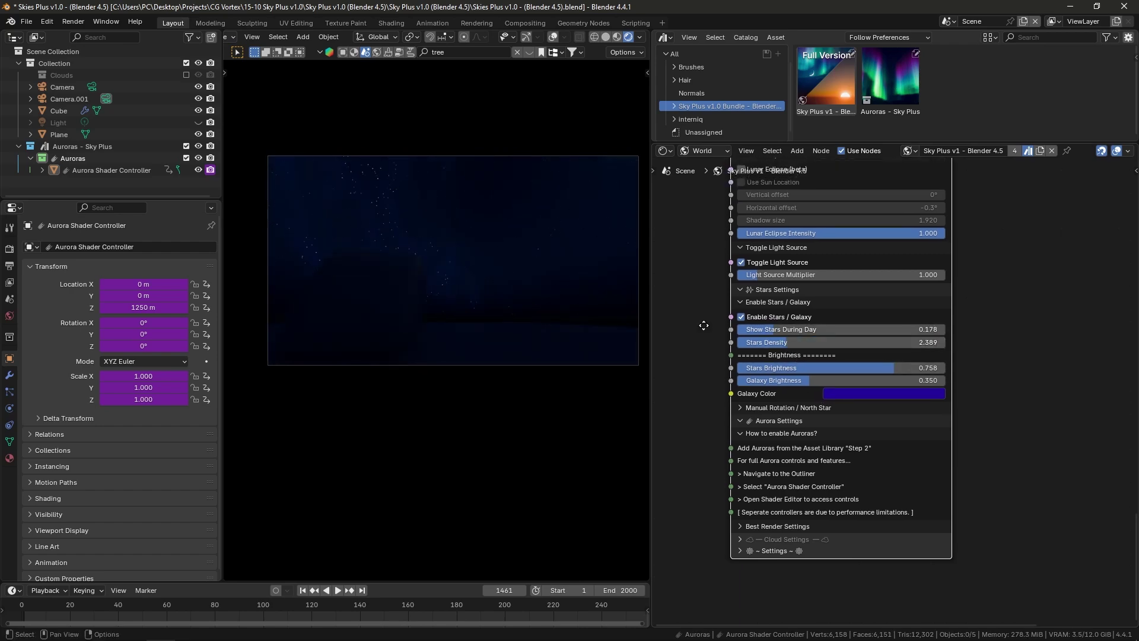
pyautogui.moveTo(704, 325); pyautogui.dragTo(680, 623, button='middle')
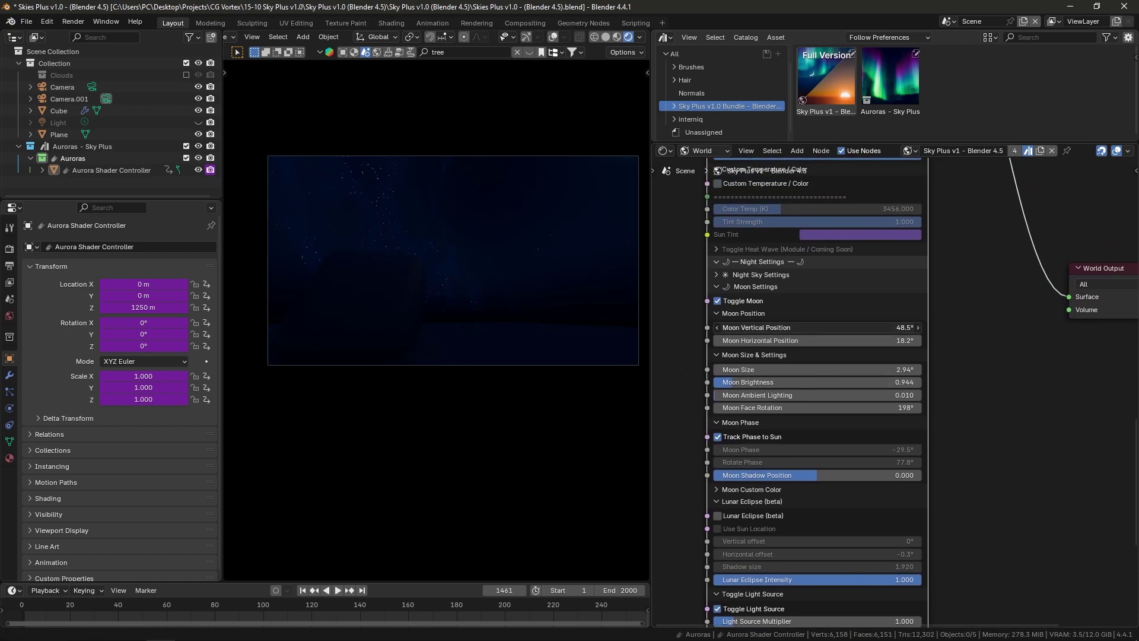
pyautogui.moveTo(913, 327); pyautogui.dragTo(890, 327)
pyautogui.moveTo(890, 340); pyautogui.dragTo(914, 341)
pyautogui.moveTo(913, 340); pyautogui.dragTo(940, 339, button='middle')
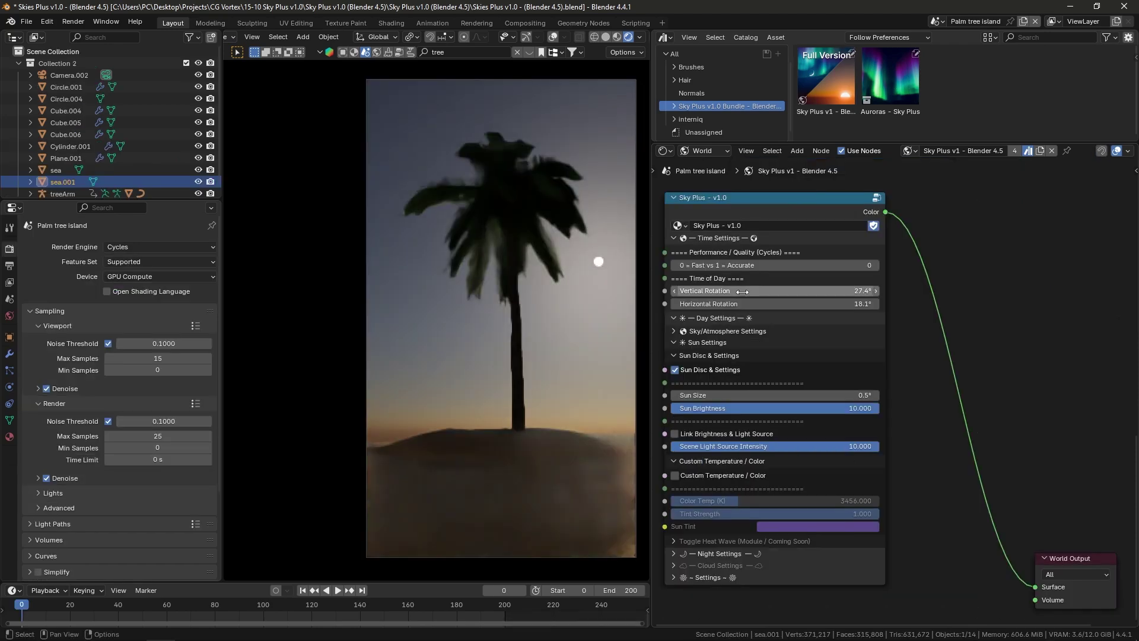
# Step: Drag the Sky Plus Horizontal Rotation from 18.1° to 175° to swing the sun out of frame
pyautogui.moveTo(772, 303); pyautogui.dragTo(819, 303)
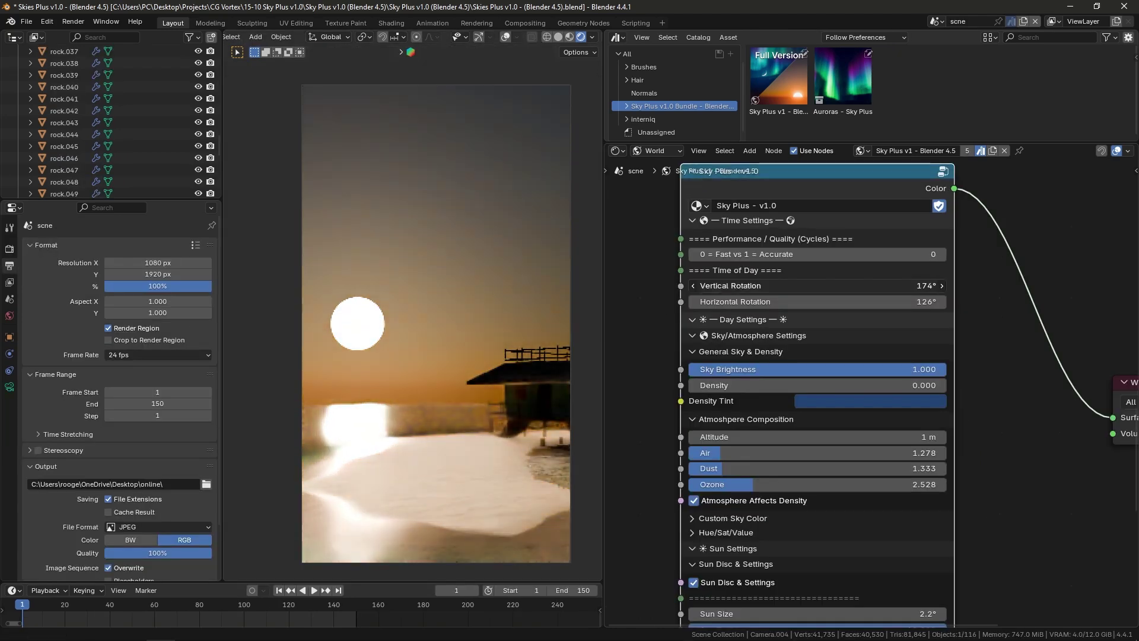
# Step: Raise the sun by dragging Vertical Rotation from 174° to 160°, then swing it sideways with Horizontal Rotation
pyautogui.moveTo(831, 286); pyautogui.dragTo(739, 285)
pyautogui.moveTo(818, 301); pyautogui.dragTo(716, 300)
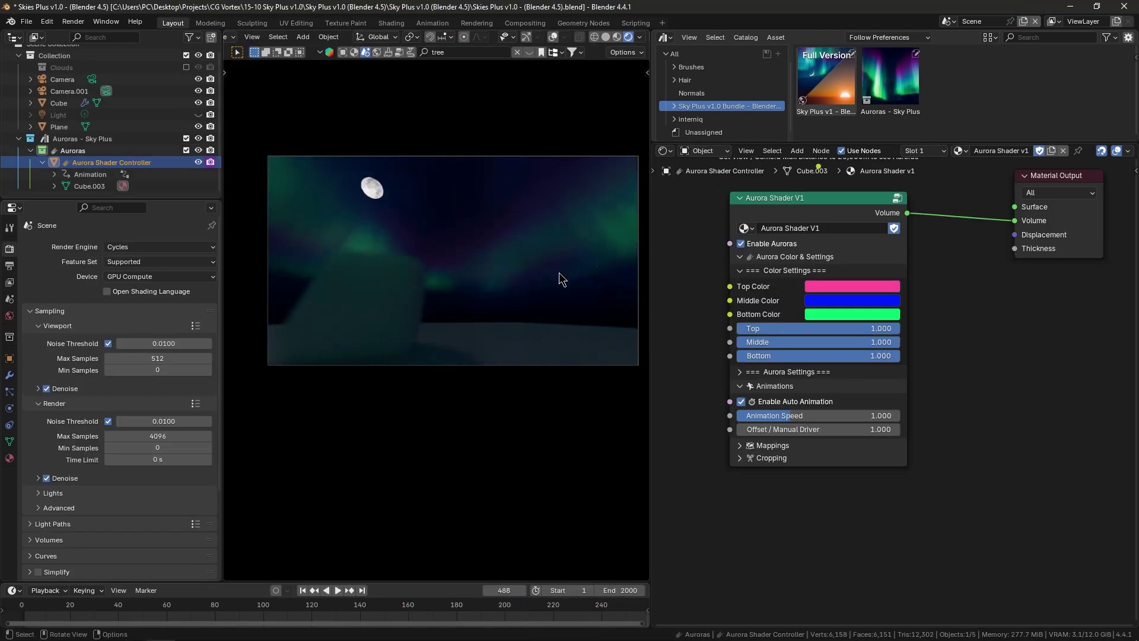
# Step: Draw a Ctrl+B render region over the top-left area, then redraw it to cover the whole camera frame
pyautogui.hotkey('ctrl', 'b')
pyautogui.moveTo(268, 159); pyautogui.dragTo(441, 304)
pyautogui.hotkey('ctrl', 'b')
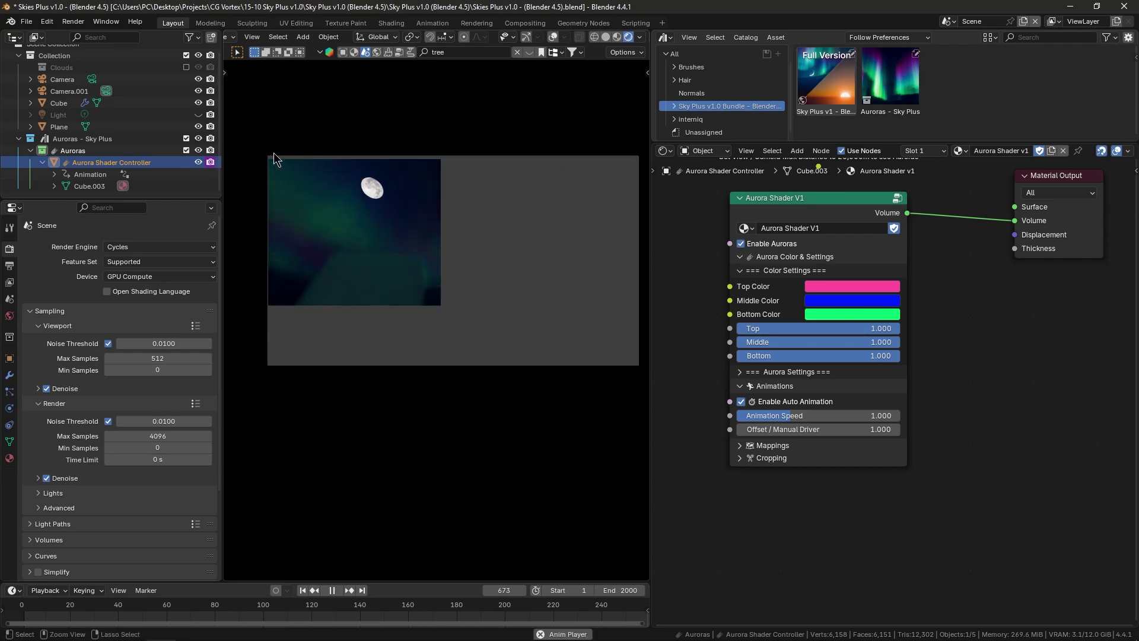
pyautogui.moveTo(265, 146); pyautogui.dragTo(646, 375)
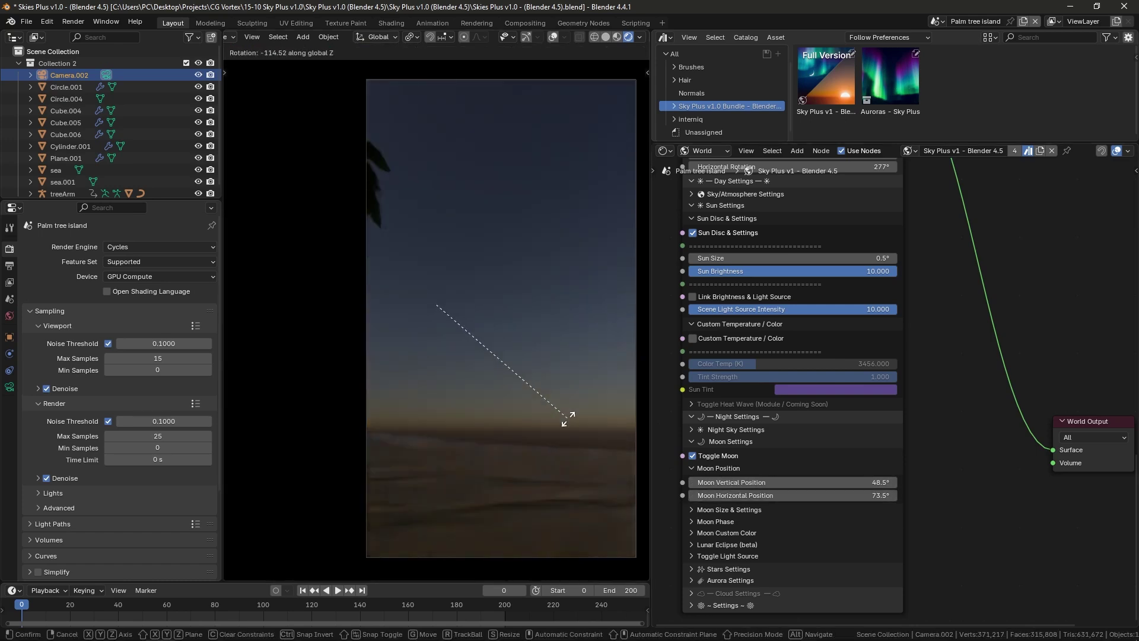
# Step: Aim the camera at the palm tree and set the Moon Horizontal Position to 18.2°
pyautogui.click(565, 326)
pyautogui.moveTo(736, 495); pyautogui.dragTo(719, 496)
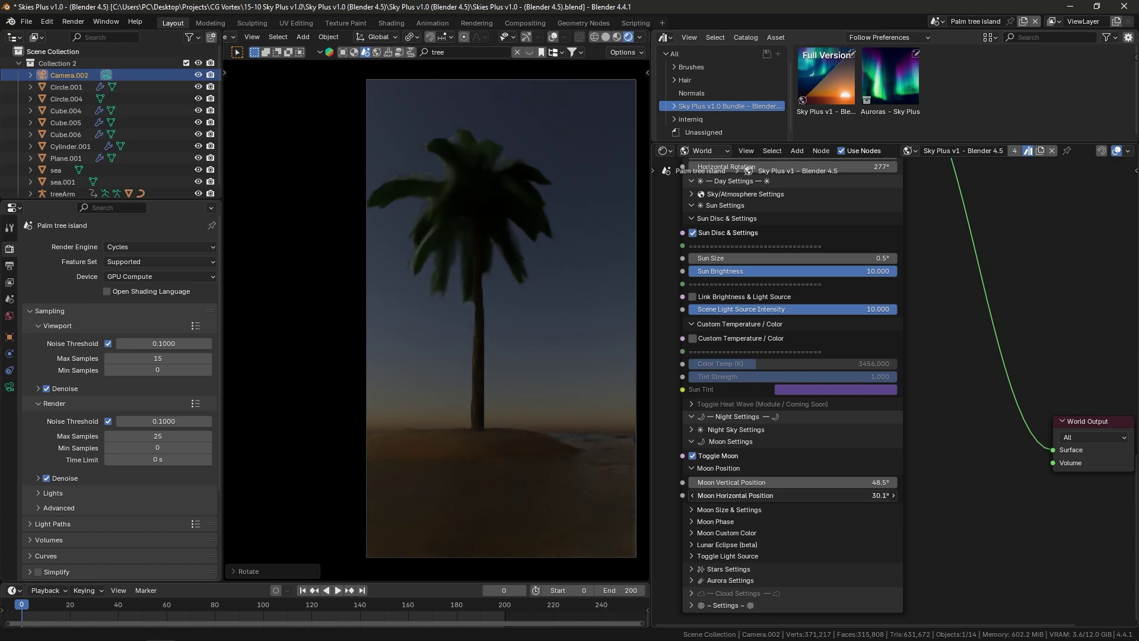
pyautogui.moveTo(719, 495); pyautogui.dragTo(729, 496)
pyautogui.press('r')
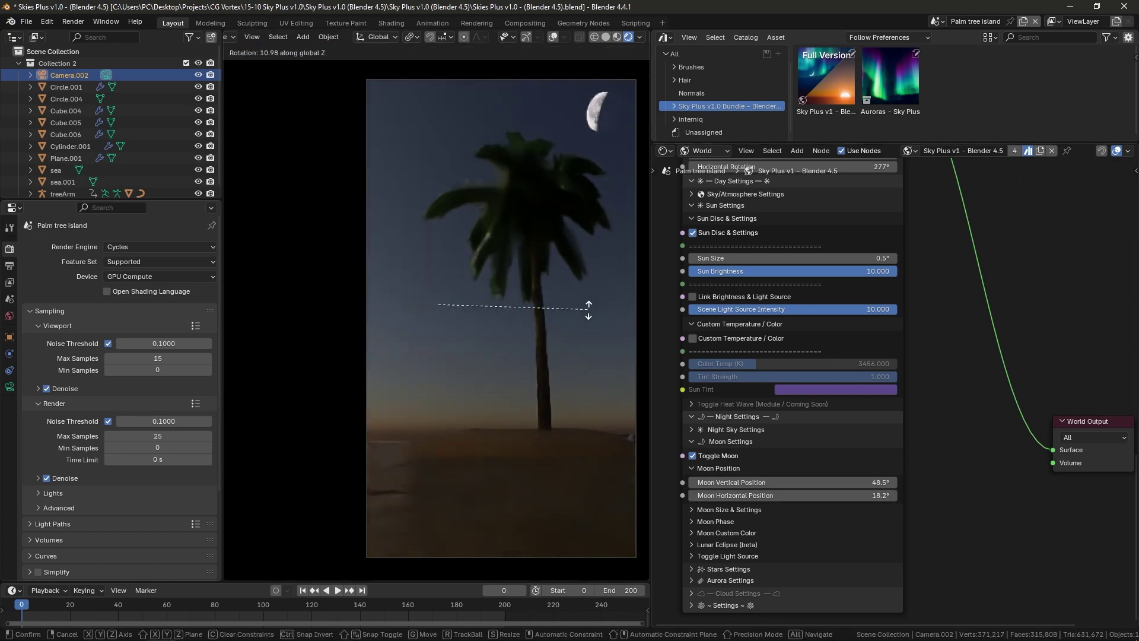
pyautogui.click(589, 294)
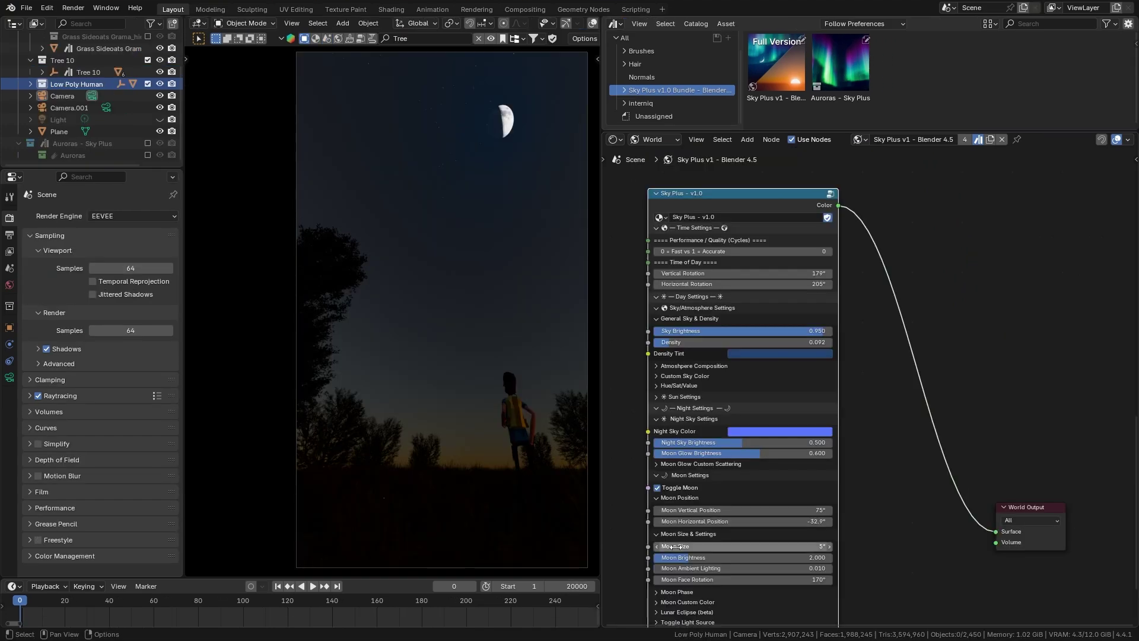
# Step: Drag the Moon Size field down to 2.5°
pyautogui.moveTo(674, 547); pyautogui.dragTo(674, 546)
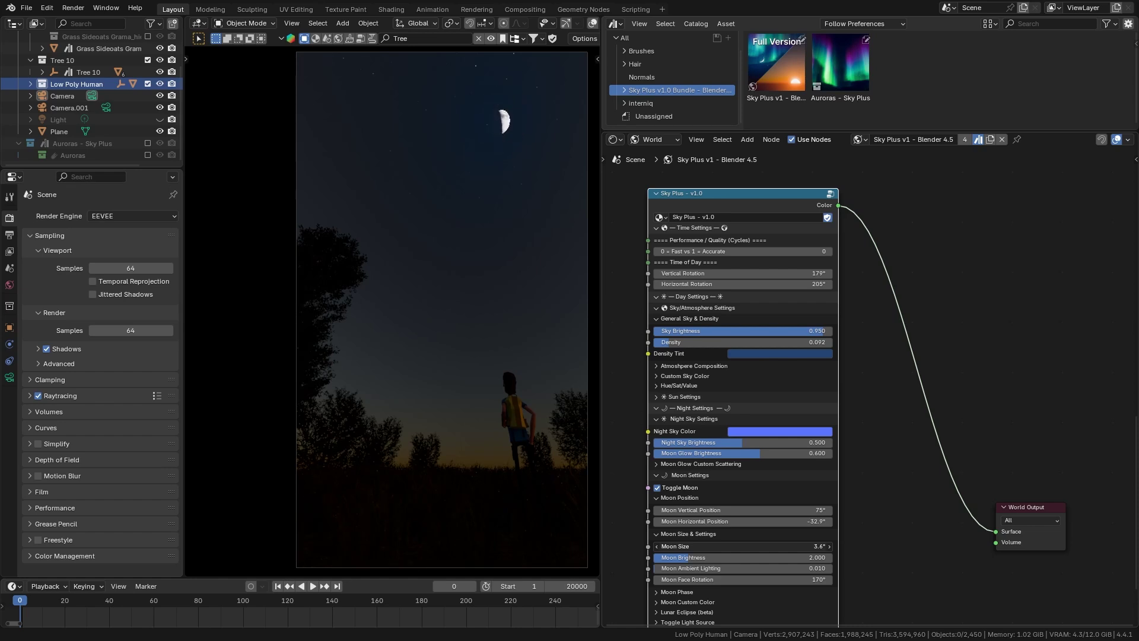
pyautogui.moveTo(673, 546); pyautogui.dragTo(674, 547)
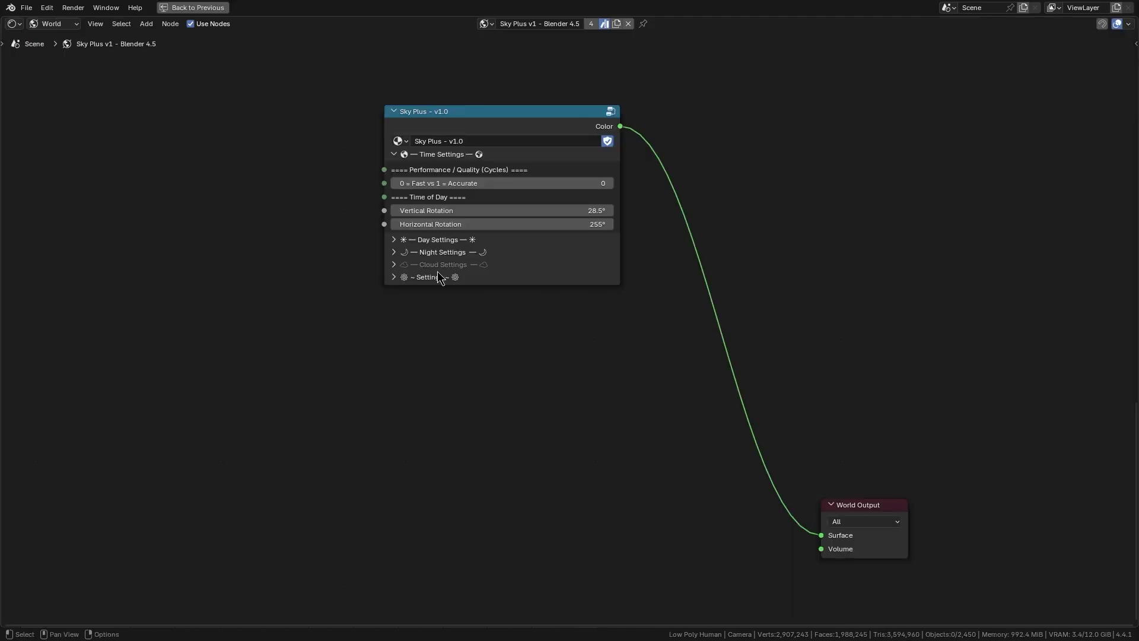
# Step: Expand all the Sky Plus node's setting groups, then collapse the moon position settings
pyautogui.moveTo(392, 277); pyautogui.dragTo(394, 239)
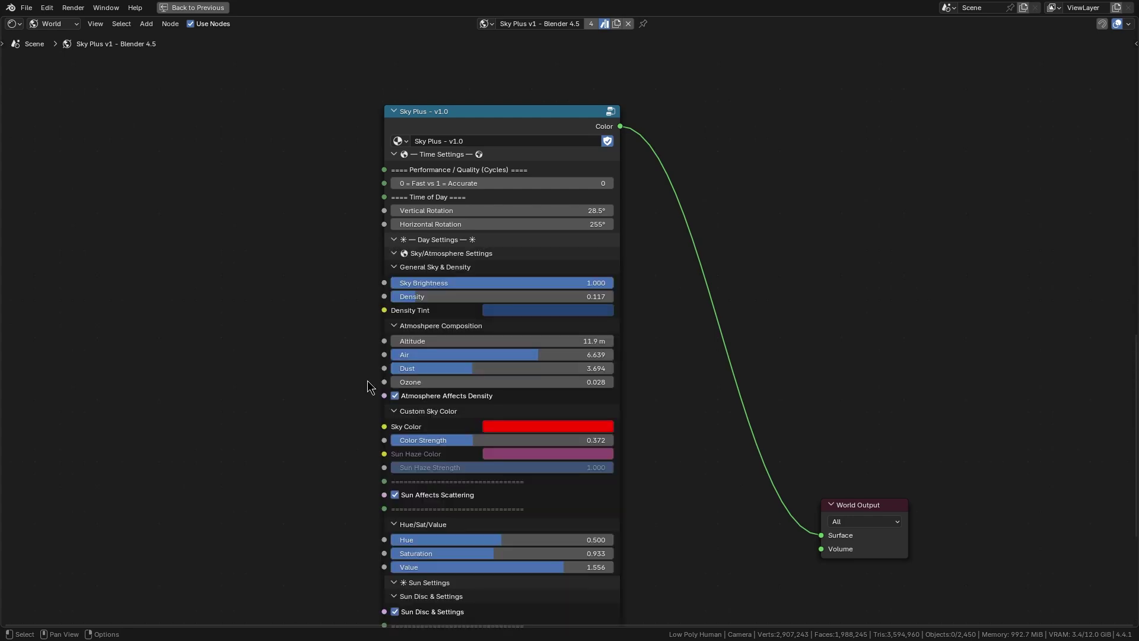
pyautogui.scroll(-10, 354, 176)
pyautogui.scroll(-12, 358, 246)
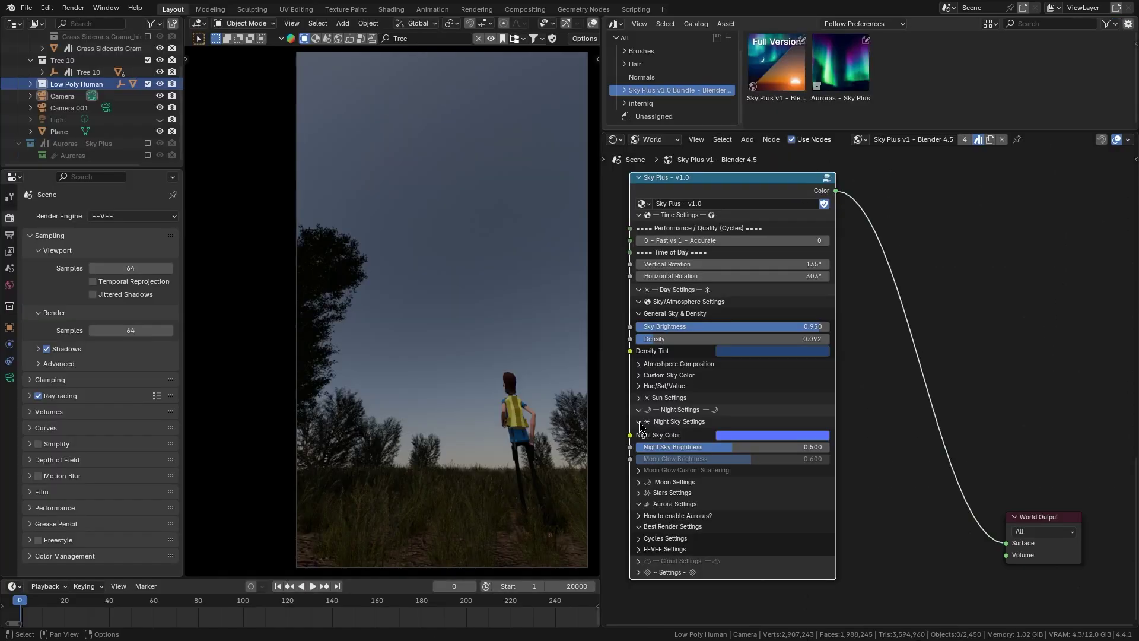
pyautogui.click(639, 507)
# Step: Set the sun to 179° vertical and 205° horizontal rotation for a dusk sky
pyautogui.moveTo(730, 264); pyautogui.dragTo(757, 264)
pyautogui.click(663, 507)
pyautogui.scroll(-1, 686, 511)
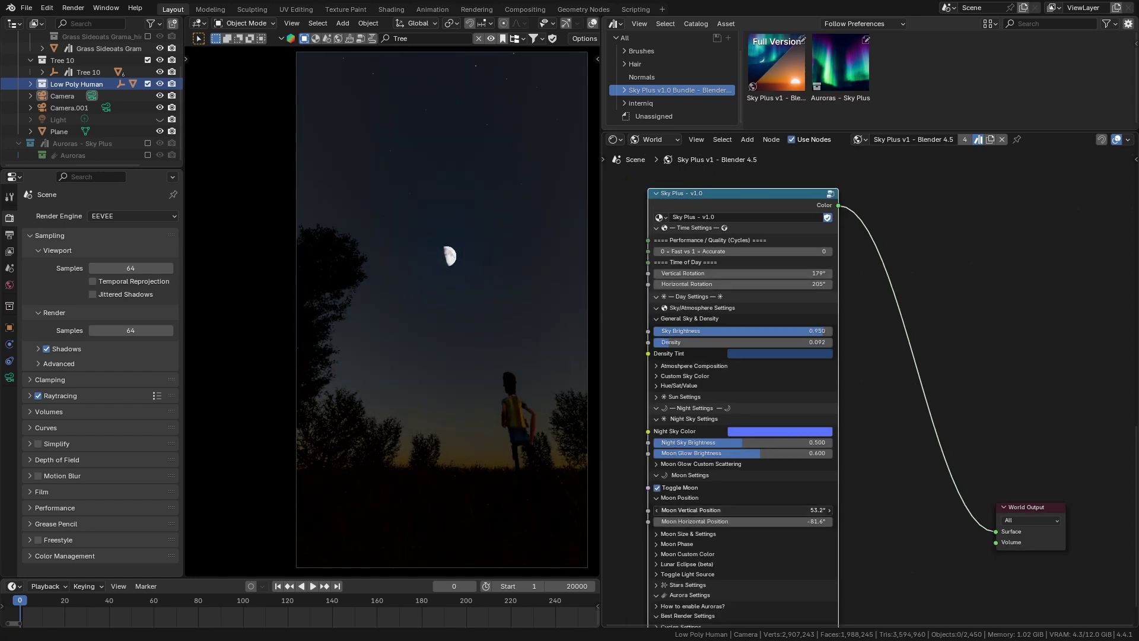